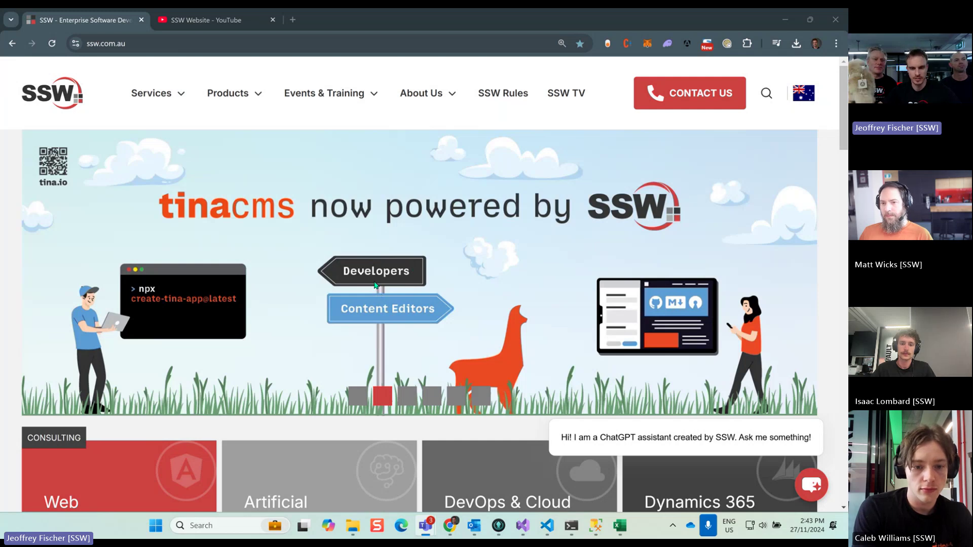
Switch from Chrome to the 'SSW Website - Sprint 82 Review/Retro' draft in Outlook.
{"action": "mouse_move", "coordinate": [455, 523]}
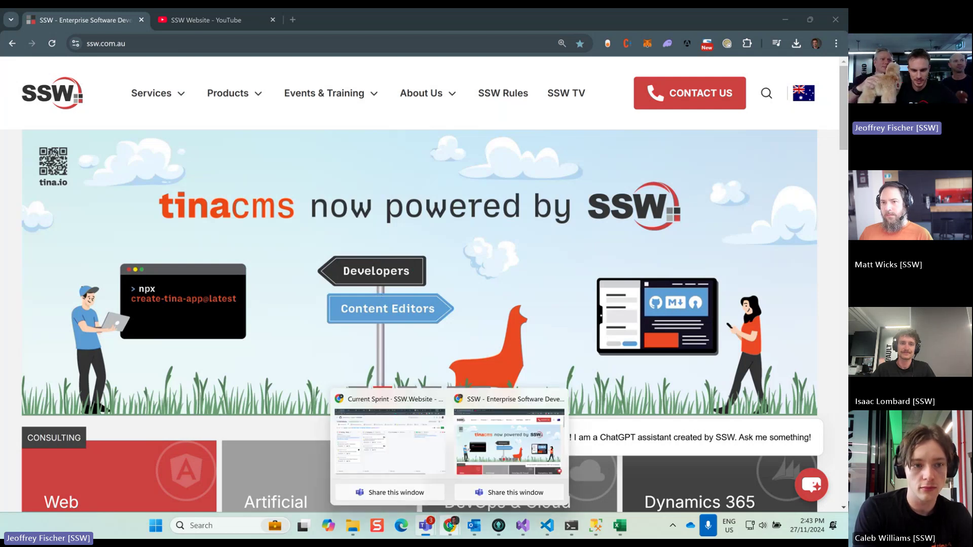
{"action": "mouse_move", "coordinate": [482, 532]}
{"action": "left_click", "coordinate": [470, 427]}
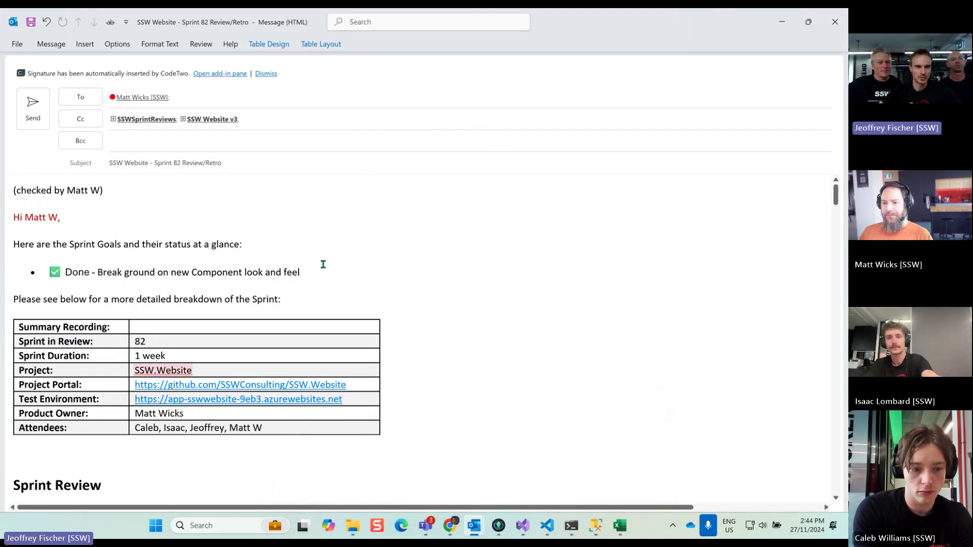
{"action": "left_click", "coordinate": [347, 267]}
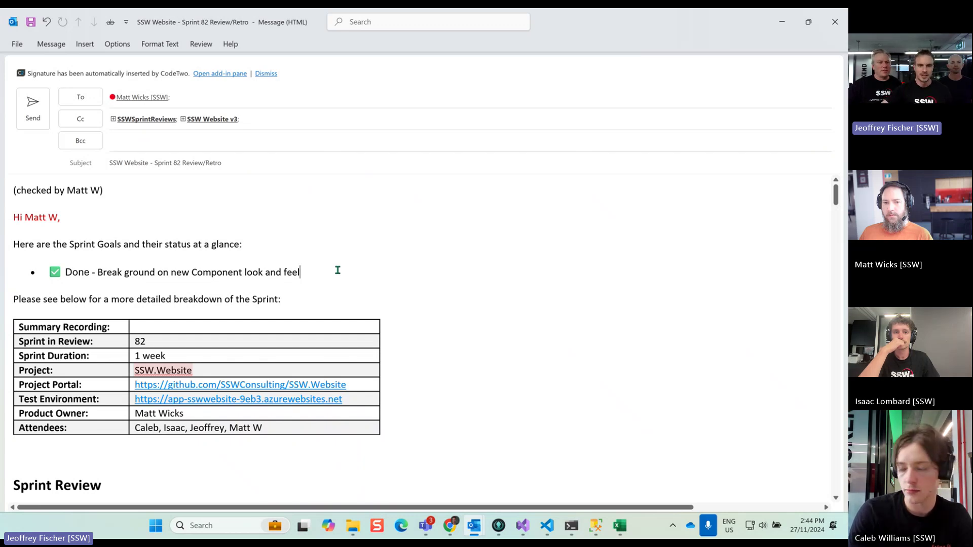
{"action": "left_click", "coordinate": [366, 300]}
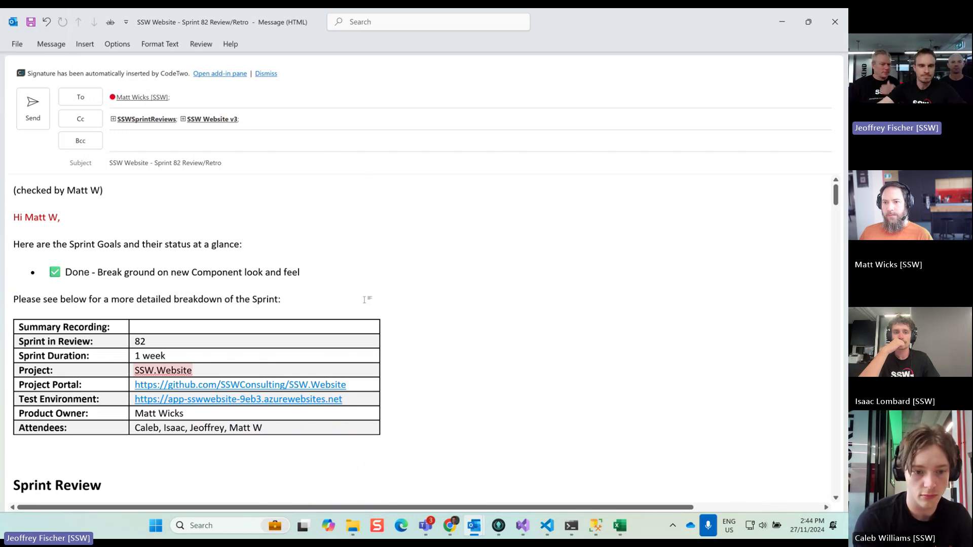
Scroll past the TimePro charts to the Sprint Backlog table: three Done, two In progress, one Ready.
{"action": "scroll", "coordinate": [314, 294], "scroll_direction": "down", "scroll_amount": 1}
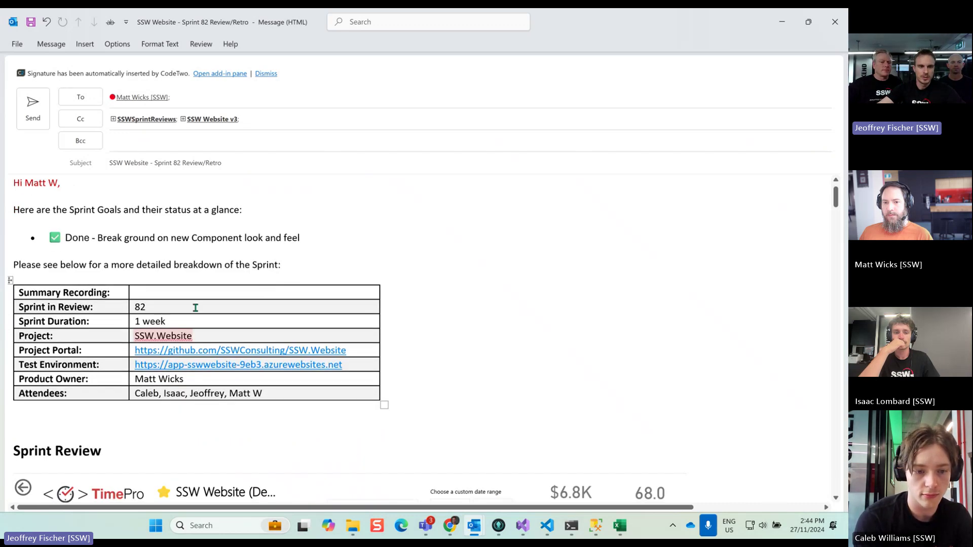
{"action": "scroll", "coordinate": [461, 289], "scroll_direction": "down", "scroll_amount": 2}
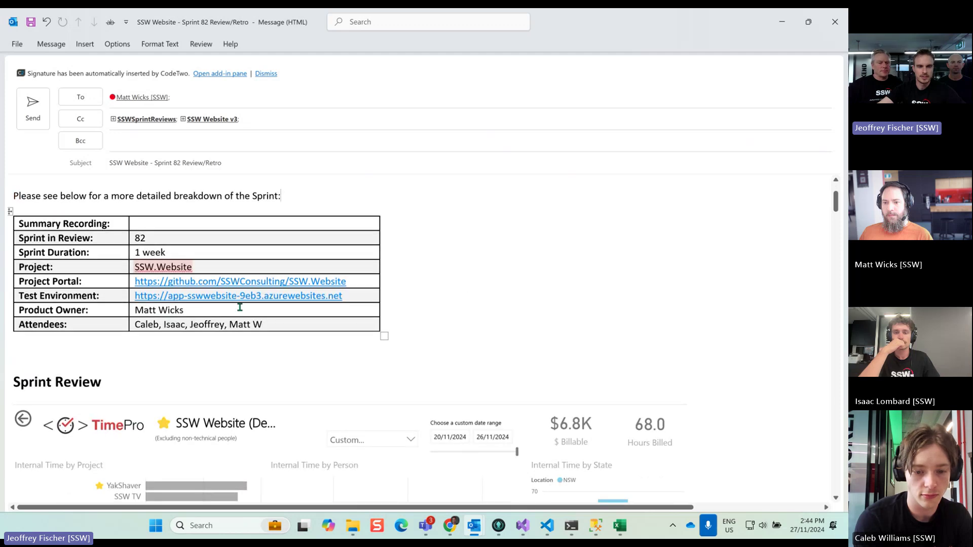
{"action": "scroll", "coordinate": [554, 298], "scroll_direction": "down", "scroll_amount": 4}
{"action": "scroll", "coordinate": [554, 298], "scroll_direction": "down", "scroll_amount": 2}
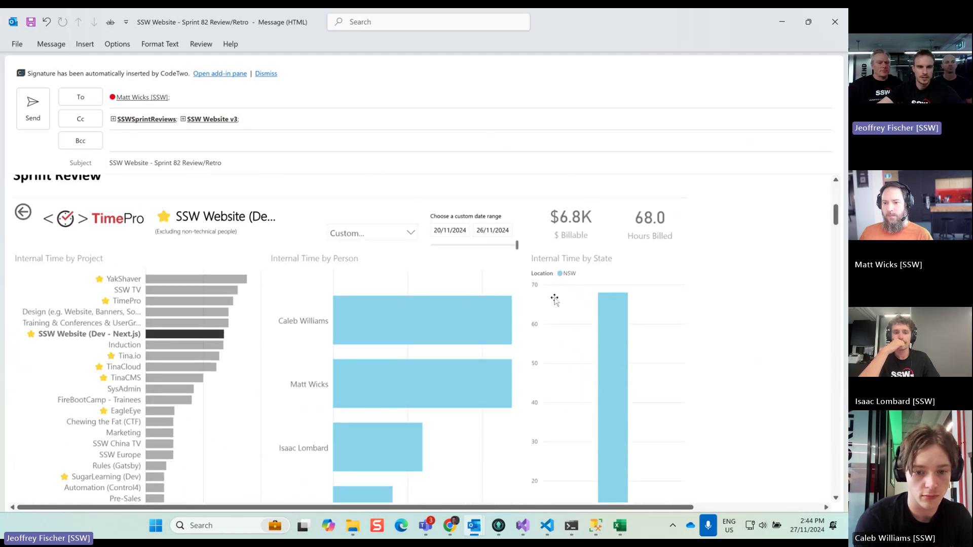
{"action": "scroll", "coordinate": [646, 300], "scroll_direction": "down", "scroll_amount": 1}
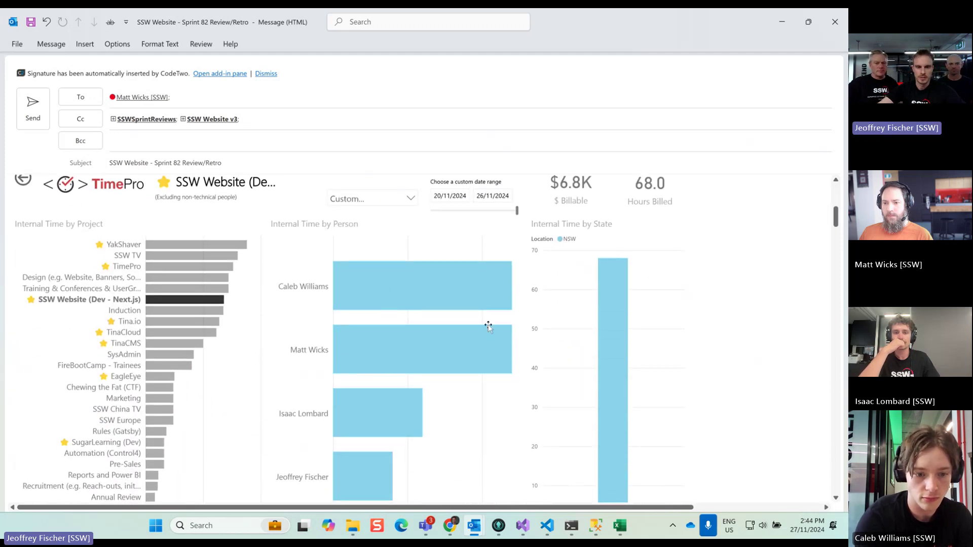
{"action": "scroll", "coordinate": [636, 300], "scroll_direction": "down", "scroll_amount": 2}
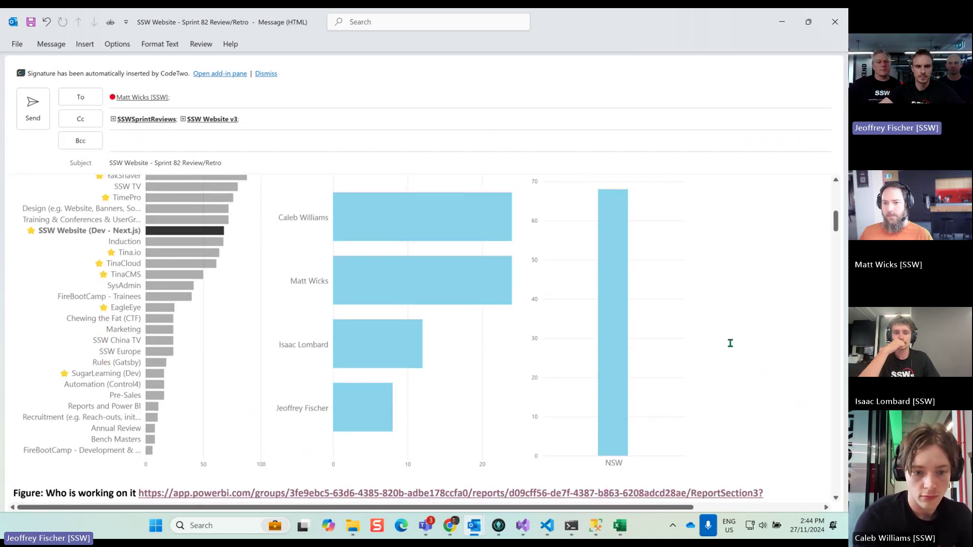
{"action": "scroll", "coordinate": [730, 343], "scroll_direction": "down", "scroll_amount": 6}
{"action": "scroll", "coordinate": [725, 343], "scroll_direction": "down", "scroll_amount": 2}
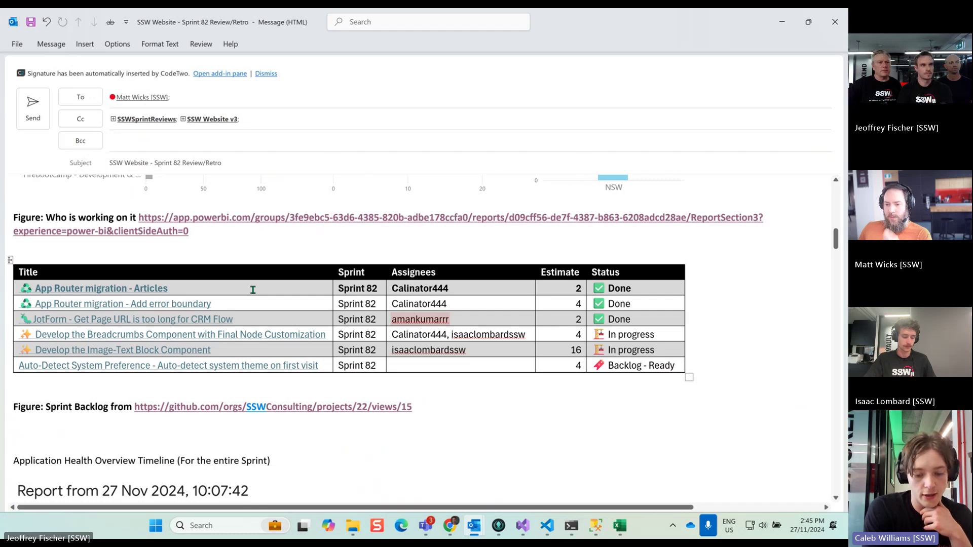
{"action": "key", "text": "XF86AudioRaiseVolume"}
{"action": "key", "text": "XF86AudioRaiseVolume"}
{"action": "key", "text": "XF86AudioRaiseVolume"}
{"action": "key", "text": "XF86AudioRaiseVolume"}
{"action": "key", "text": "XF86AudioRaiseVolume"}
{"action": "key", "text": "XF86AudioRaiseVolume"}
{"action": "key", "text": "XF86AudioRaiseVolume"}
{"action": "key", "text": "XF86AudioRaiseVolume"}
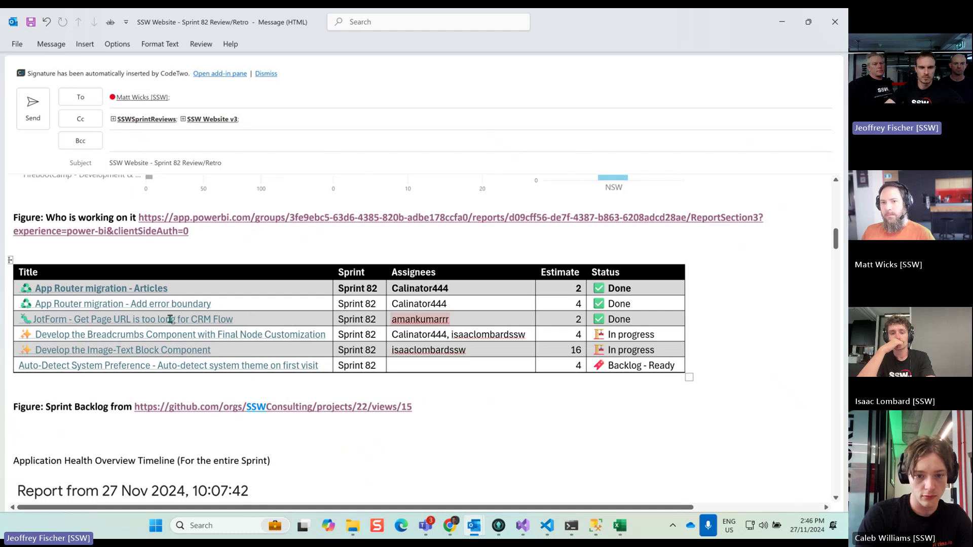
{"action": "left_click_drag", "start_coordinate": [214, 350], "coordinate": [44, 343]}
{"action": "left_click", "coordinate": [449, 396]}
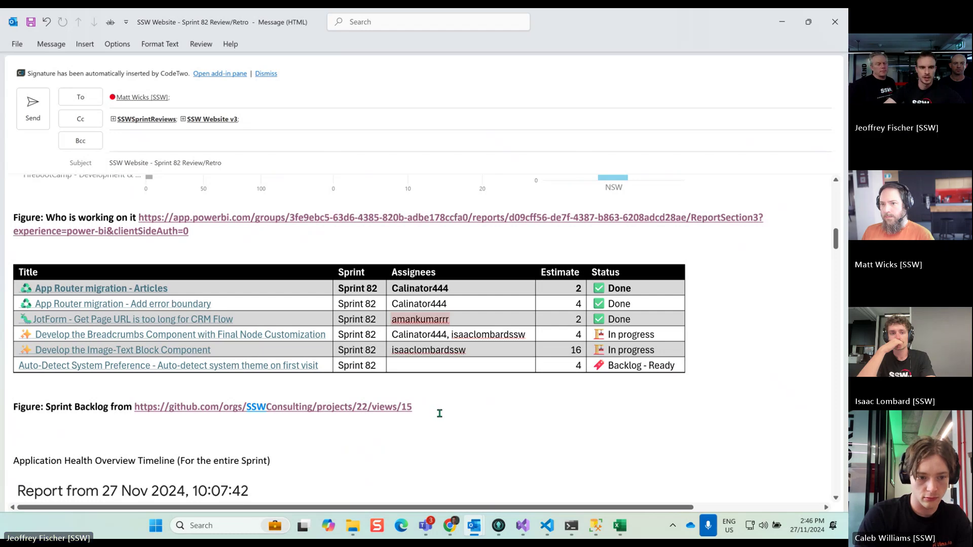
Scroll through the PageSpeed results, highlighting the desktop score of 72, down to the Semrush audit.
{"action": "scroll", "coordinate": [439, 414], "scroll_direction": "down", "scroll_amount": 10}
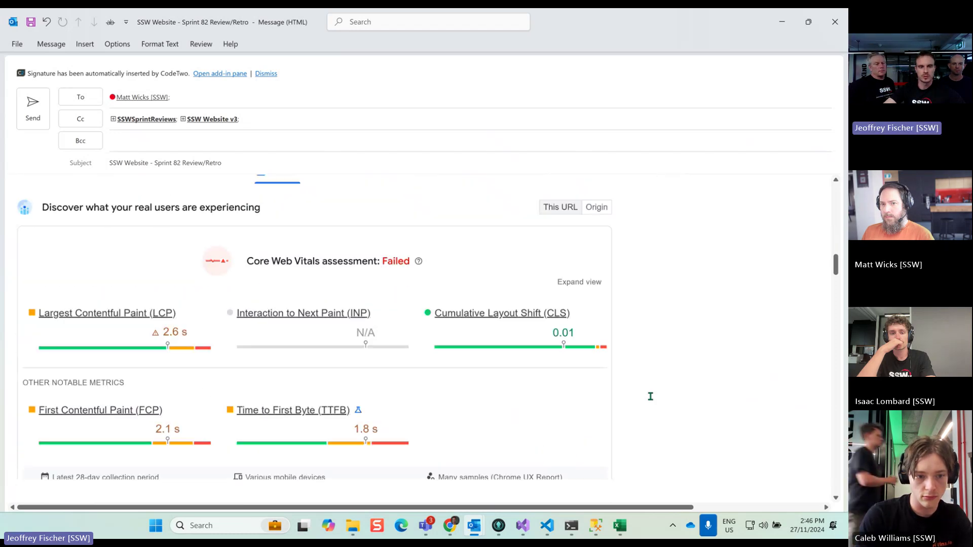
{"action": "scroll", "coordinate": [651, 396], "scroll_direction": "down", "scroll_amount": 8}
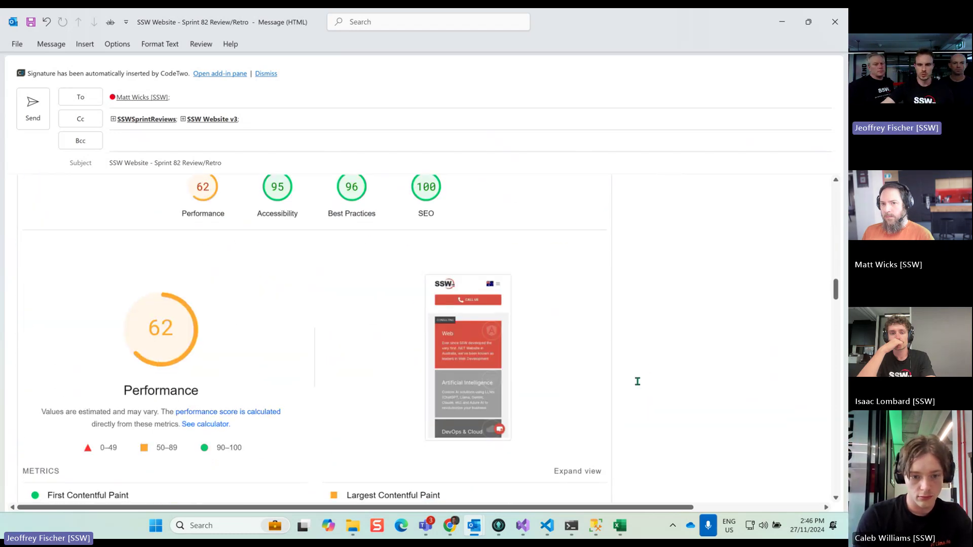
{"action": "scroll", "coordinate": [637, 381], "scroll_direction": "down", "scroll_amount": 3}
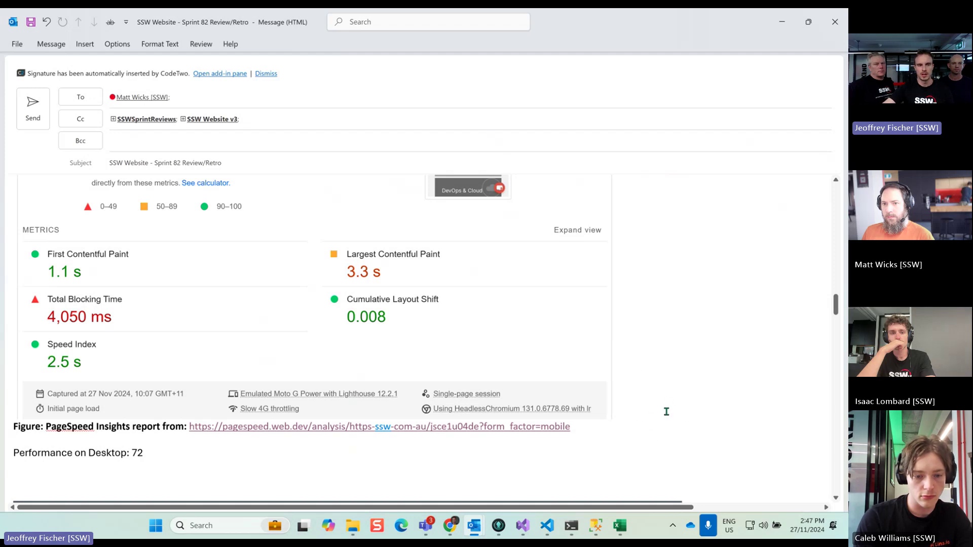
{"action": "scroll", "coordinate": [157, 451], "scroll_direction": "down", "scroll_amount": 1}
{"action": "left_click_drag", "start_coordinate": [145, 420], "coordinate": [127, 419]}
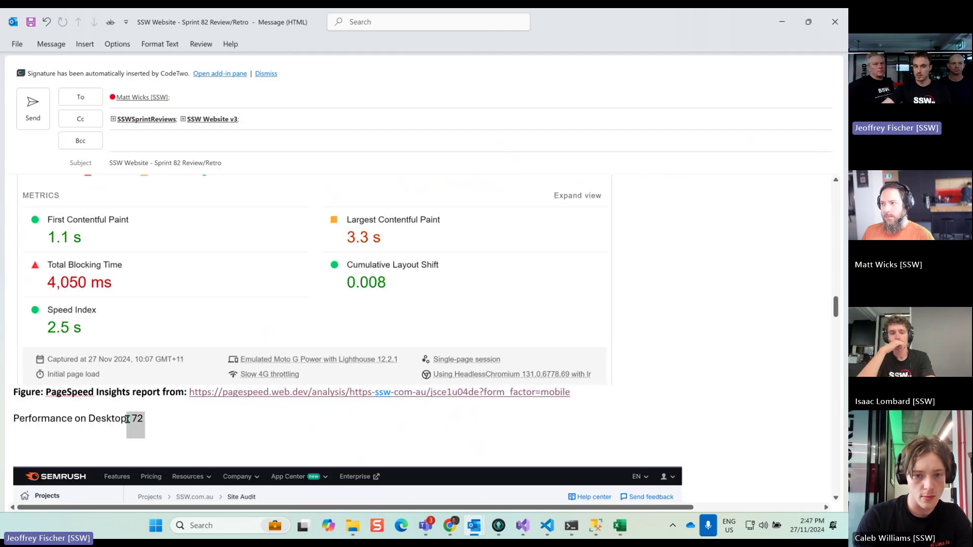
{"action": "left_click", "coordinate": [630, 444]}
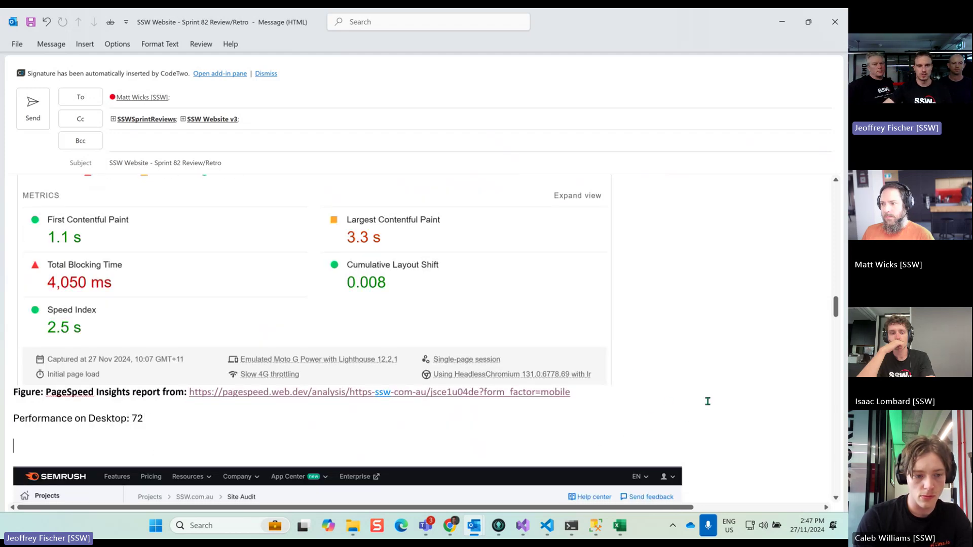
{"action": "scroll", "coordinate": [707, 400], "scroll_direction": "down", "scroll_amount": 3}
{"action": "scroll", "coordinate": [708, 402], "scroll_direction": "down", "scroll_amount": 5}
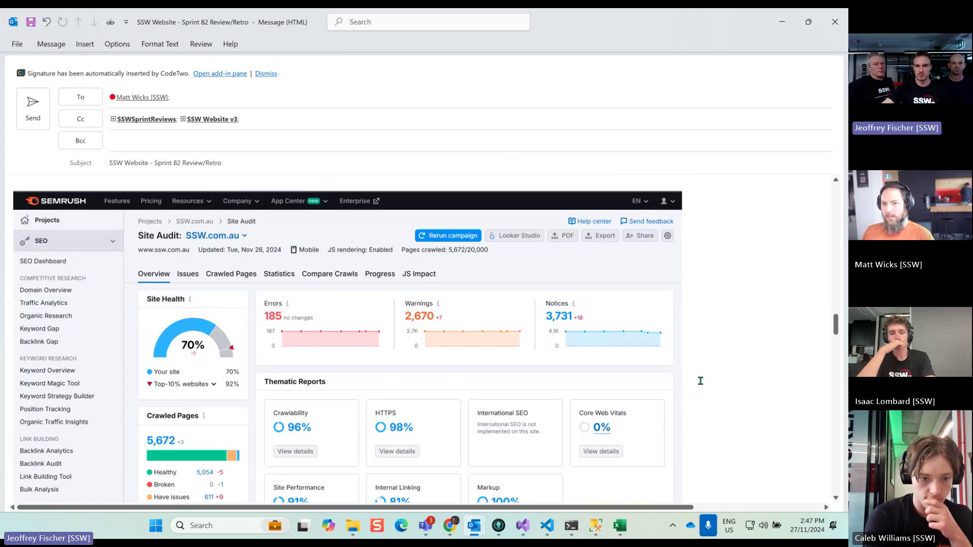
Review the Semrush summary: site health 70%, crawlability 96%, internal linking 81%, 185 errors.
{"action": "scroll", "coordinate": [698, 377], "scroll_direction": "down", "scroll_amount": 1}
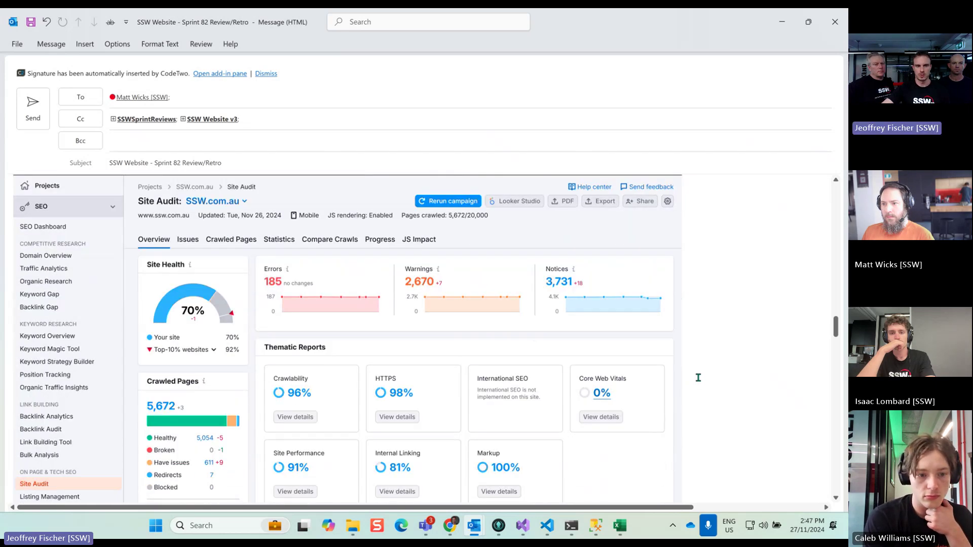
{"action": "scroll", "coordinate": [706, 383], "scroll_direction": "down", "scroll_amount": 2}
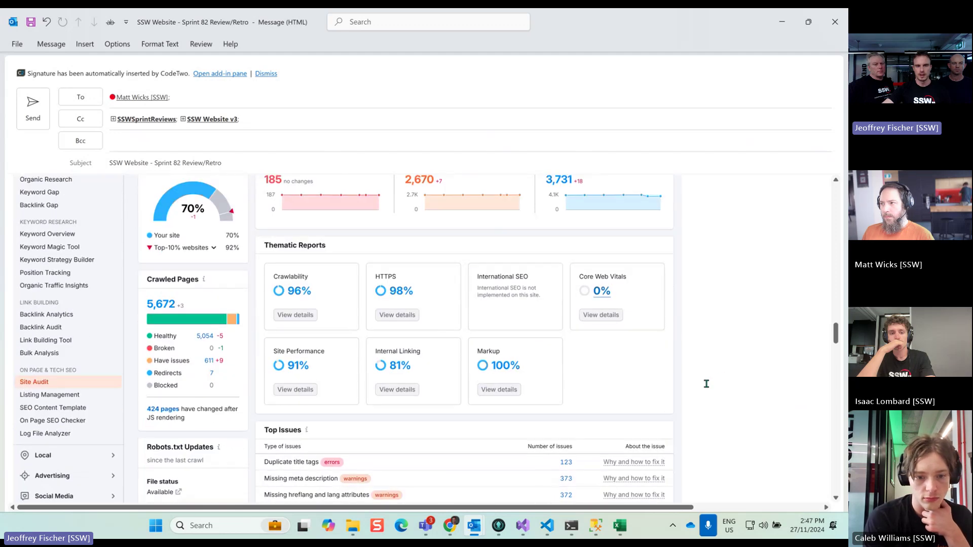
{"action": "scroll", "coordinate": [706, 384], "scroll_direction": "down", "scroll_amount": 3}
{"action": "scroll", "coordinate": [706, 383], "scroll_direction": "down", "scroll_amount": 2}
{"action": "double_click", "coordinate": [158, 378]}
{"action": "left_click", "coordinate": [193, 378]}
{"action": "left_click", "coordinate": [206, 406]}
{"action": "left_click", "coordinate": [212, 421]}
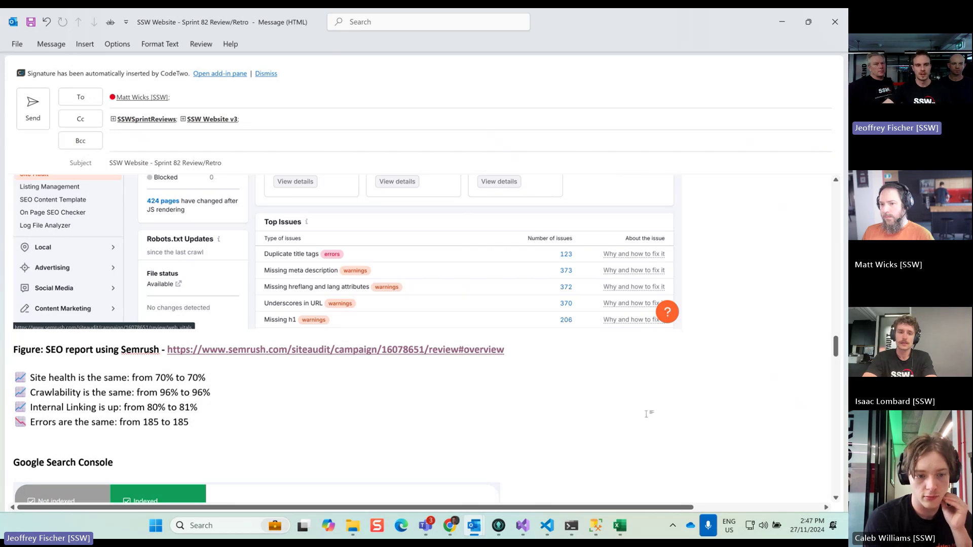
Highlight the Search Console indexed-page figures, then scroll on to Failed Requests at 33k.
{"action": "scroll", "coordinate": [648, 418], "scroll_direction": "down", "scroll_amount": 5}
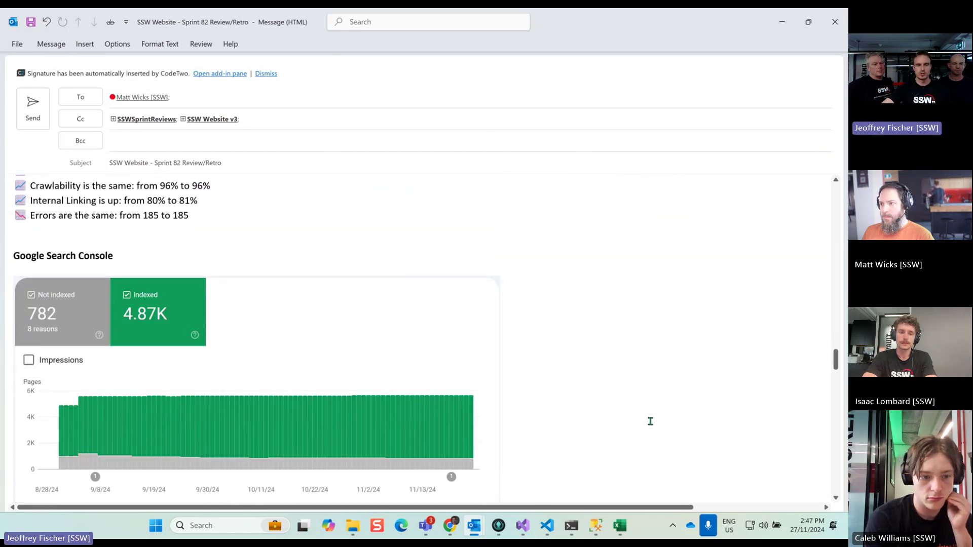
{"action": "scroll", "coordinate": [650, 417], "scroll_direction": "down", "scroll_amount": 1}
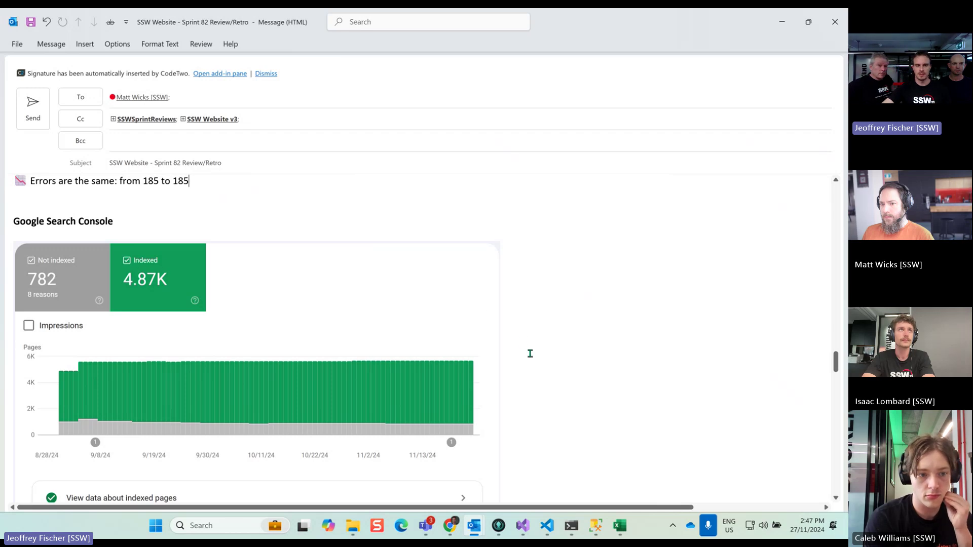
{"action": "scroll", "coordinate": [527, 352], "scroll_direction": "down", "scroll_amount": 10}
{"action": "scroll", "coordinate": [534, 354], "scroll_direction": "down", "scroll_amount": 3}
{"action": "mouse_move", "coordinate": [170, 337]}
{"action": "left_mouse_down"}
{"action": "mouse_move", "coordinate": [217, 337]}
{"action": "mouse_move", "coordinate": [162, 352]}
{"action": "left_mouse_up"}
{"action": "left_click", "coordinate": [595, 350]}
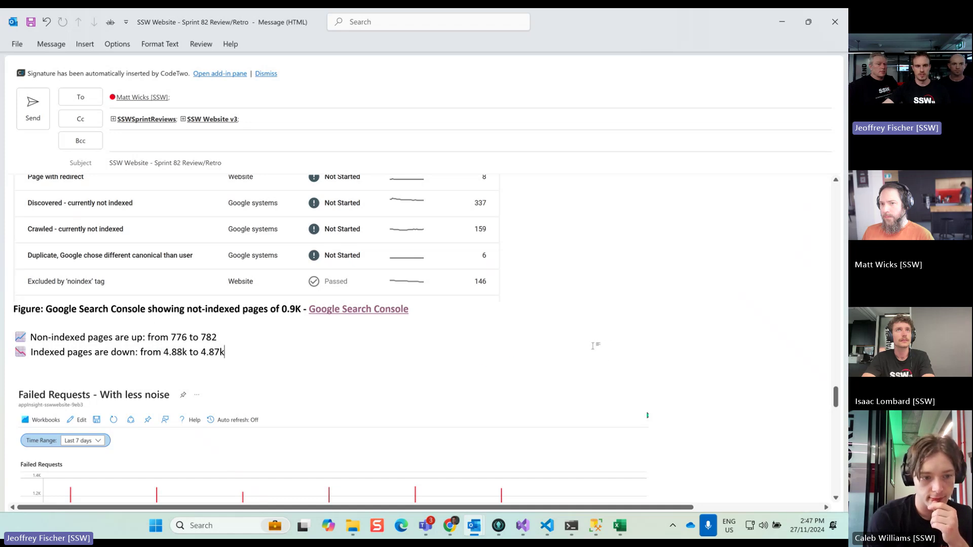
{"action": "scroll", "coordinate": [618, 340], "scroll_direction": "down", "scroll_amount": 6}
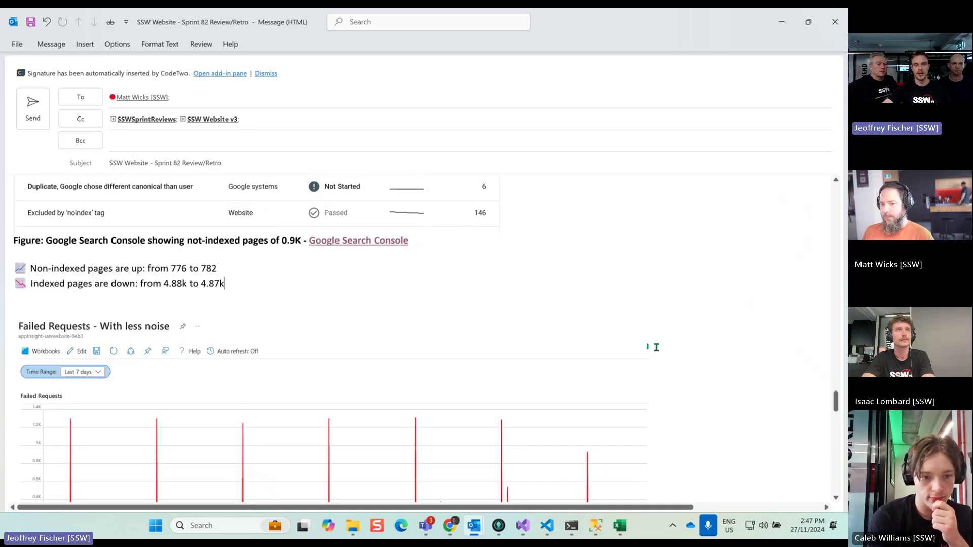
Highlight the 24k bot-request caption, then scroll past the 16 deployments to the Sprint Retrospective.
{"action": "scroll", "coordinate": [724, 341], "scroll_direction": "down", "scroll_amount": 2}
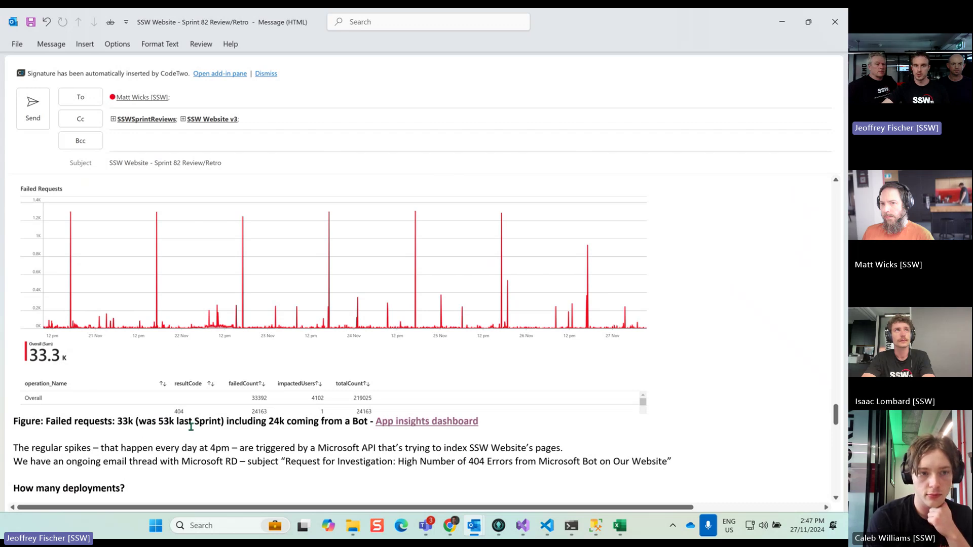
{"action": "left_click_drag", "start_coordinate": [289, 422], "coordinate": [228, 422]}
{"action": "left_click", "coordinate": [515, 421]}
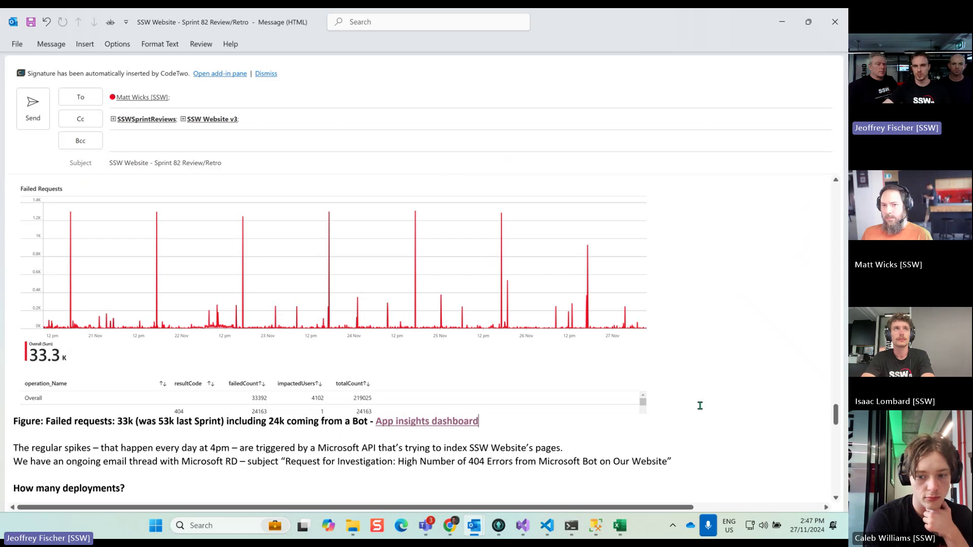
{"action": "scroll", "coordinate": [701, 405], "scroll_direction": "down", "scroll_amount": 15}
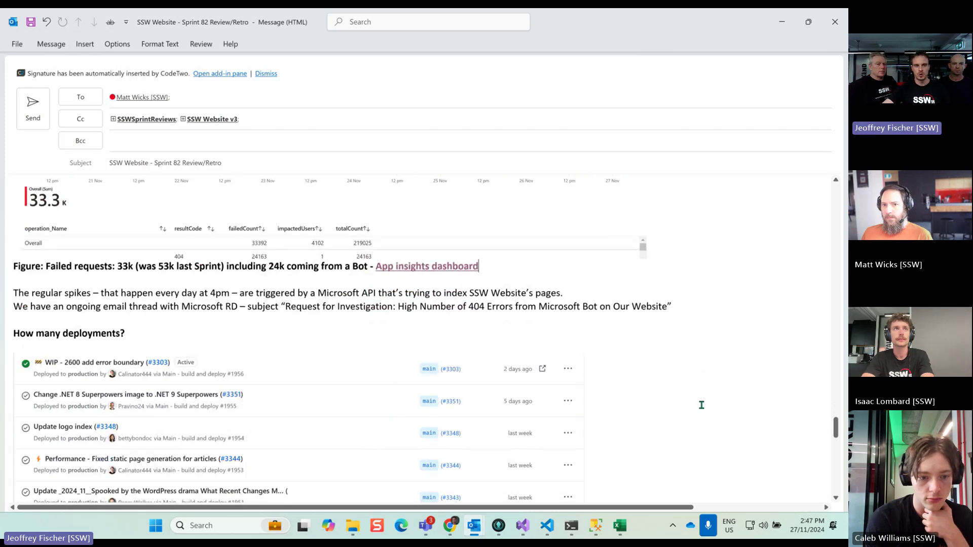
{"action": "scroll", "coordinate": [701, 405], "scroll_direction": "down", "scroll_amount": 5}
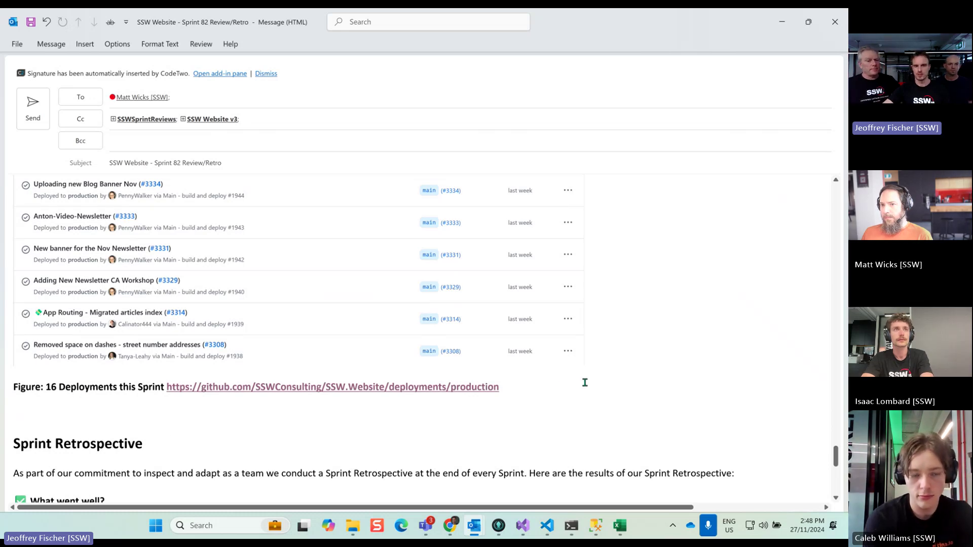
Highlight 'breadcrumb component', 'good' and the 'keep pair-programming' improvement in the retrospective.
{"action": "scroll", "coordinate": [656, 385], "scroll_direction": "down", "scroll_amount": 3}
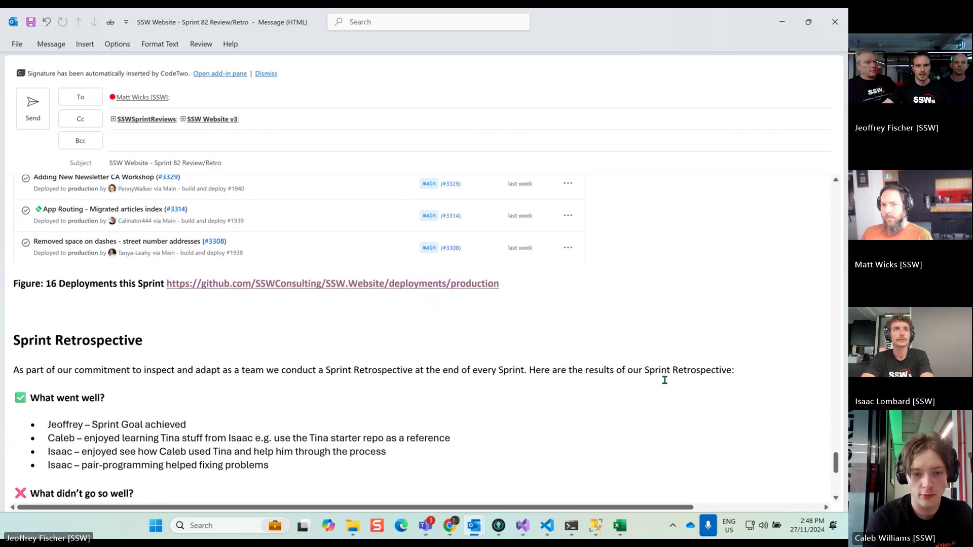
{"action": "scroll", "coordinate": [668, 315], "scroll_direction": "down", "scroll_amount": 5}
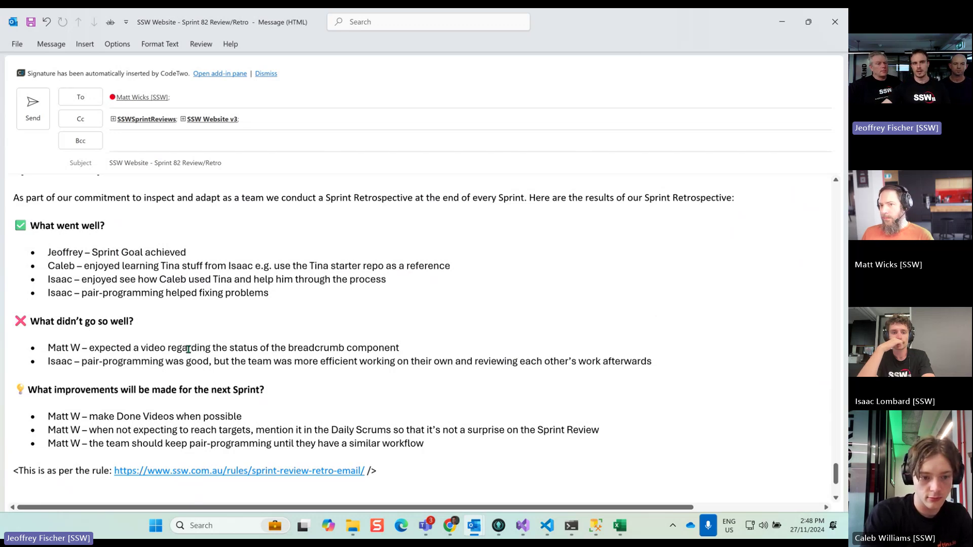
{"action": "left_click_drag", "start_coordinate": [404, 347], "coordinate": [288, 348]}
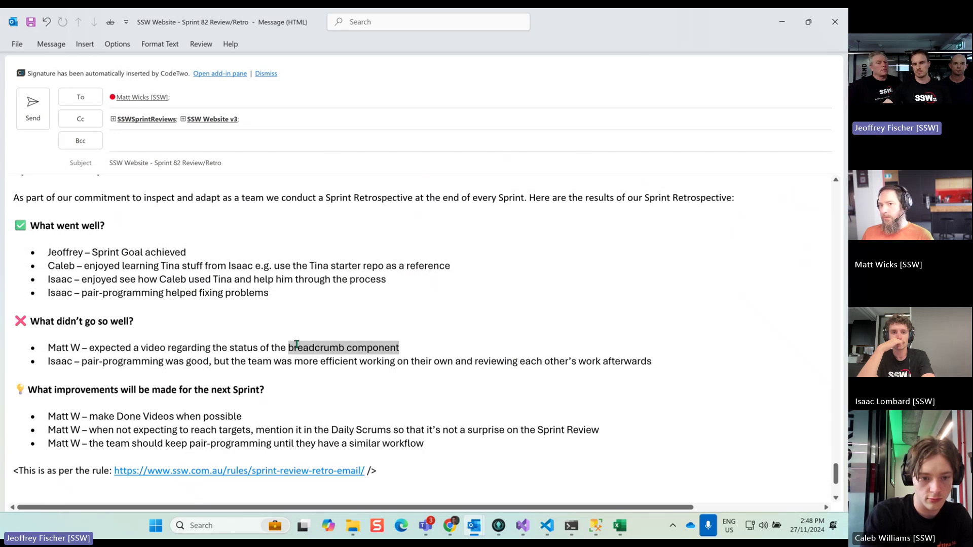
{"action": "left_click", "coordinate": [438, 353]}
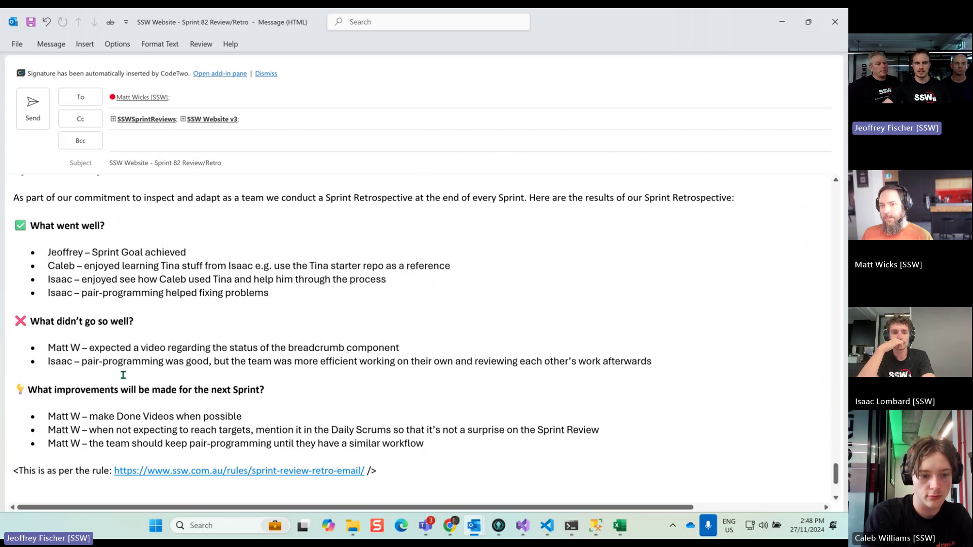
{"action": "double_click", "coordinate": [206, 364]}
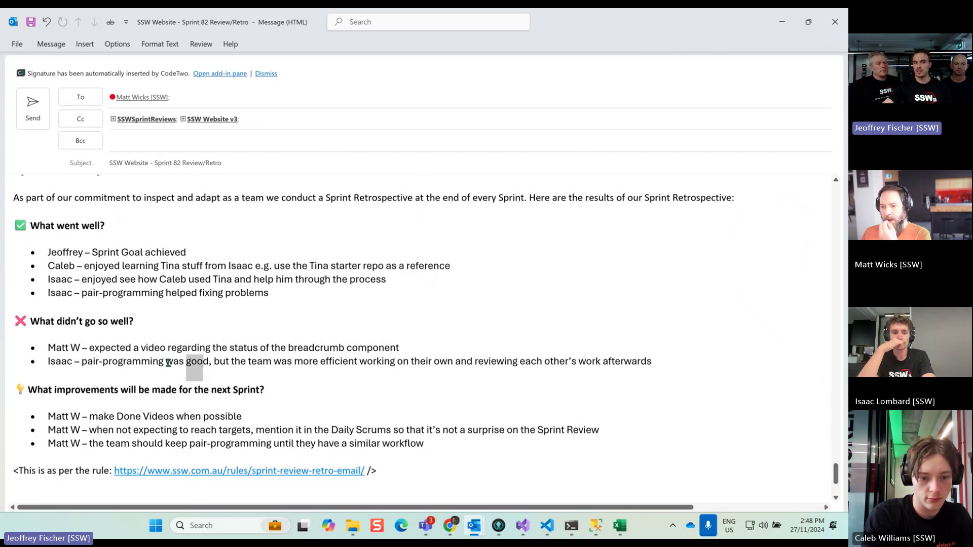
{"action": "left_click", "coordinate": [311, 373]}
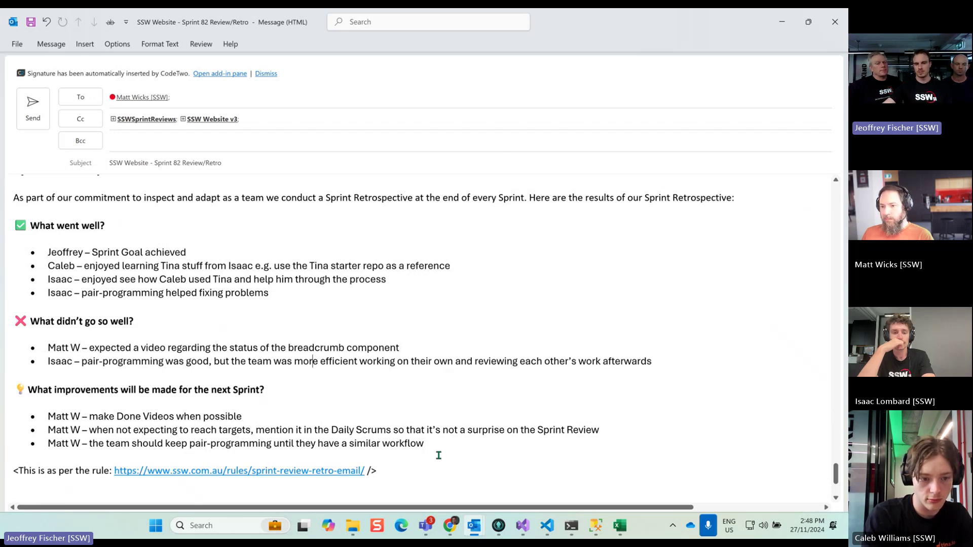
{"action": "left_click_drag", "start_coordinate": [430, 444], "coordinate": [165, 444]}
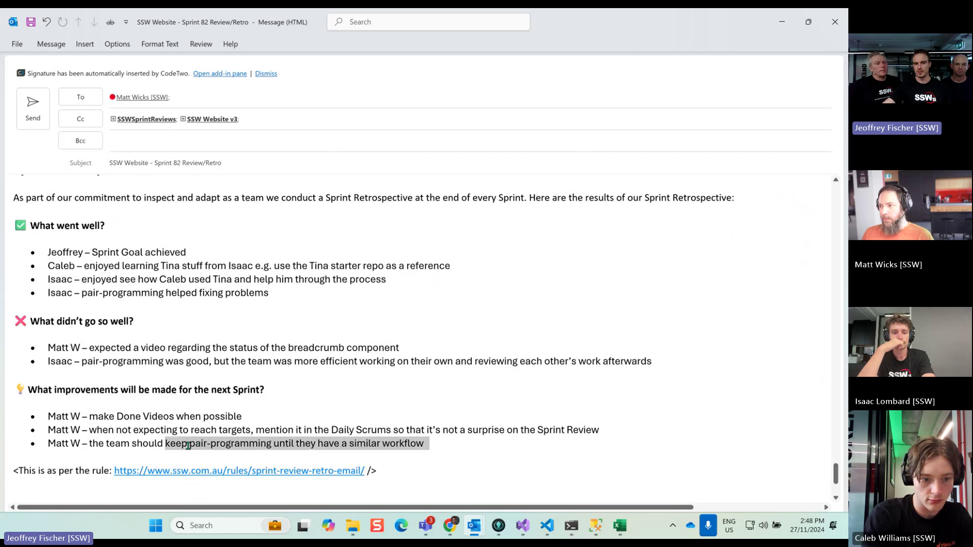
{"action": "left_click", "coordinate": [435, 451]}
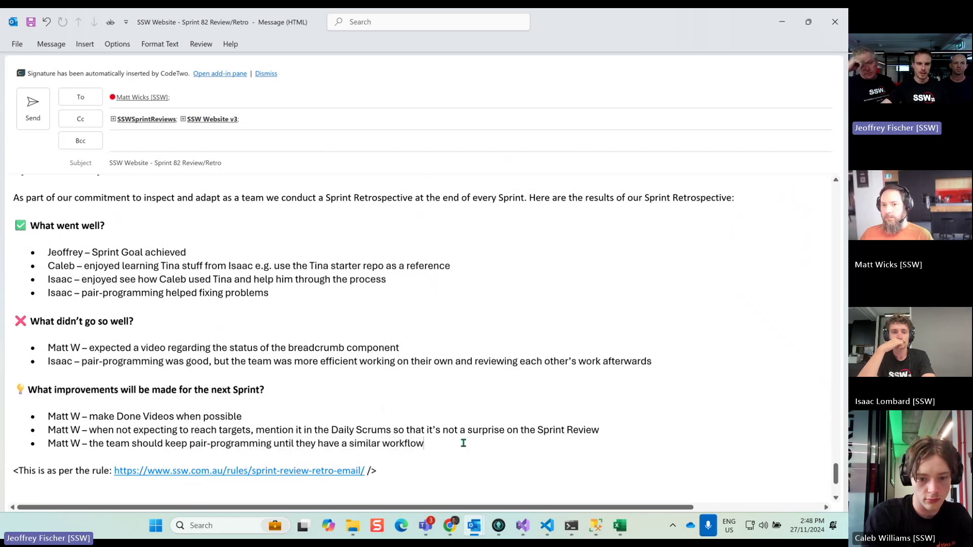
Add a second team member's name after a comma on the Daily Scrums improvement bullet.
{"action": "left_click_drag", "start_coordinate": [82, 416], "coordinate": [203, 416]}
{"action": "key", "text": "End"}
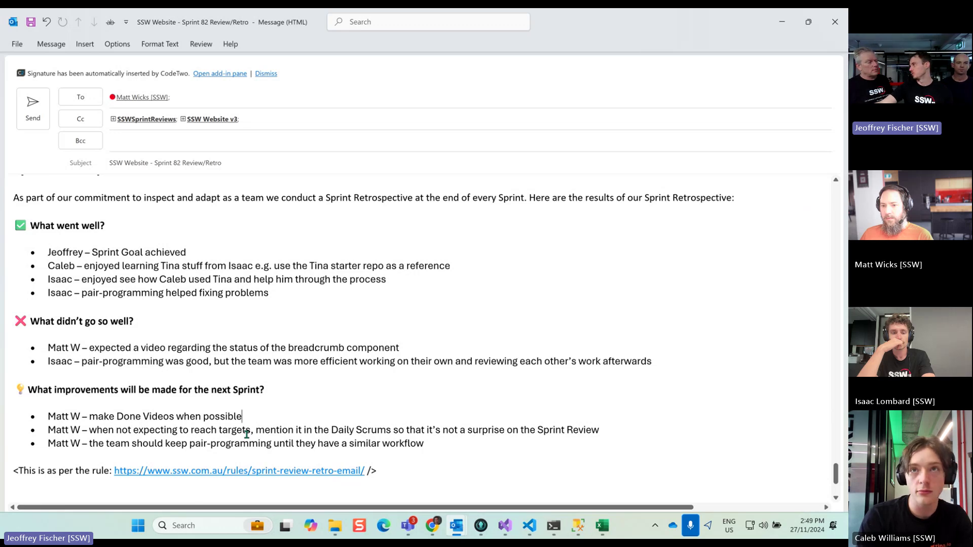
{"action": "left_click", "coordinate": [446, 447]}
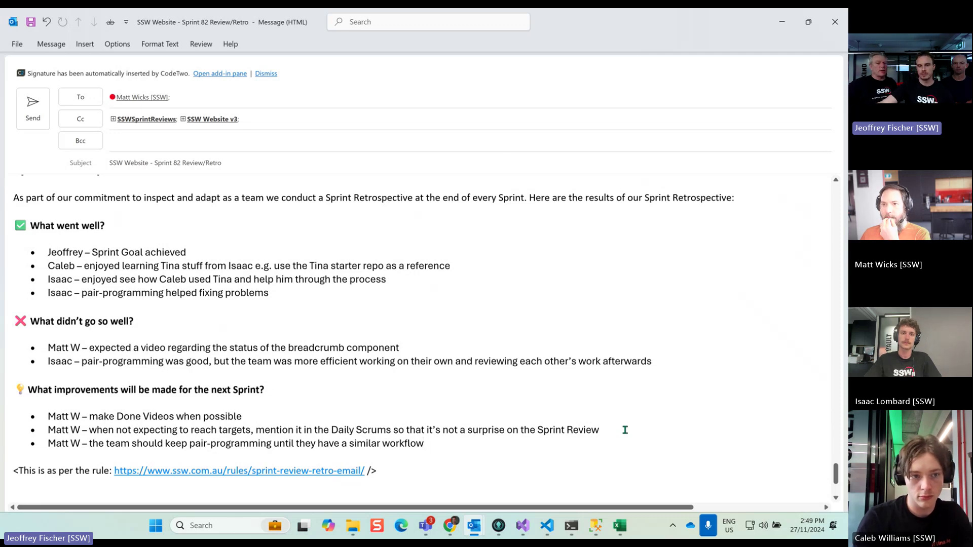
{"action": "left_click", "coordinate": [83, 430]}
{"action": "type", "text": ", Adam"}
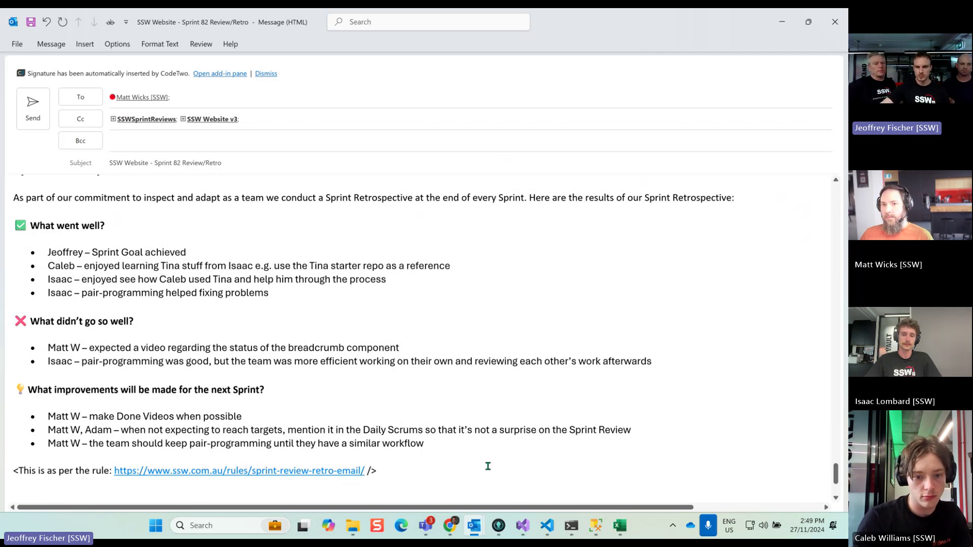
Switch to the 'SSW Website - Sprint 83 Forecast' draft and review its sprint goal.
{"action": "mouse_move", "coordinate": [474, 527]}
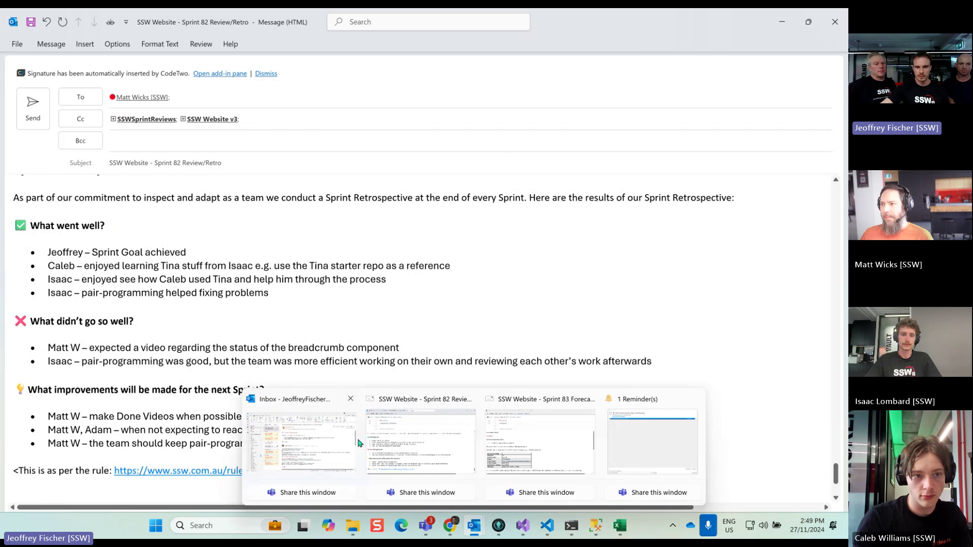
{"action": "left_click", "coordinate": [540, 441]}
{"action": "left_click", "coordinate": [211, 236]}
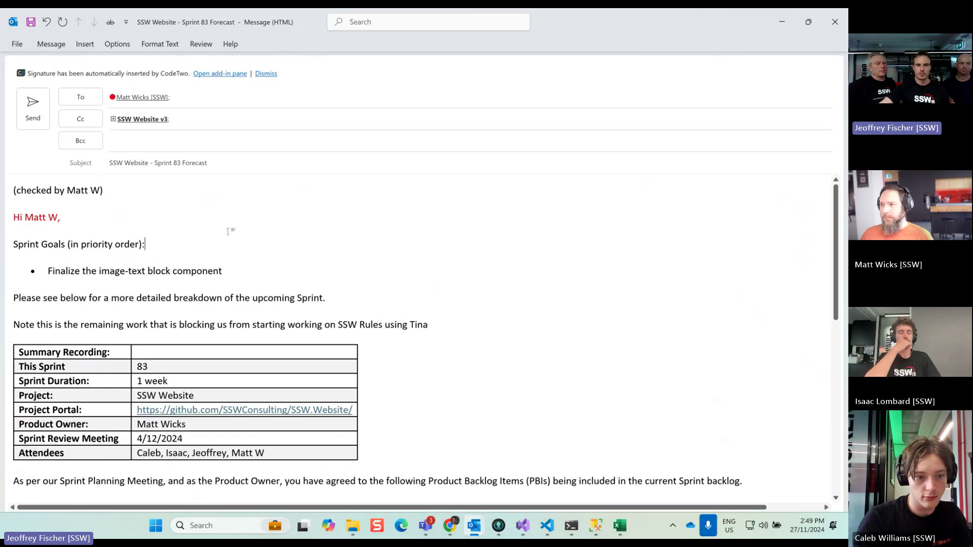
{"action": "left_click", "coordinate": [245, 271]}
Make the Image-Text Block Component backlog item title bold in the Sprint Planning table.
{"action": "scroll", "coordinate": [450, 370], "scroll_direction": "down", "scroll_amount": 1}
{"action": "scroll", "coordinate": [451, 373], "scroll_direction": "down", "scroll_amount": 3}
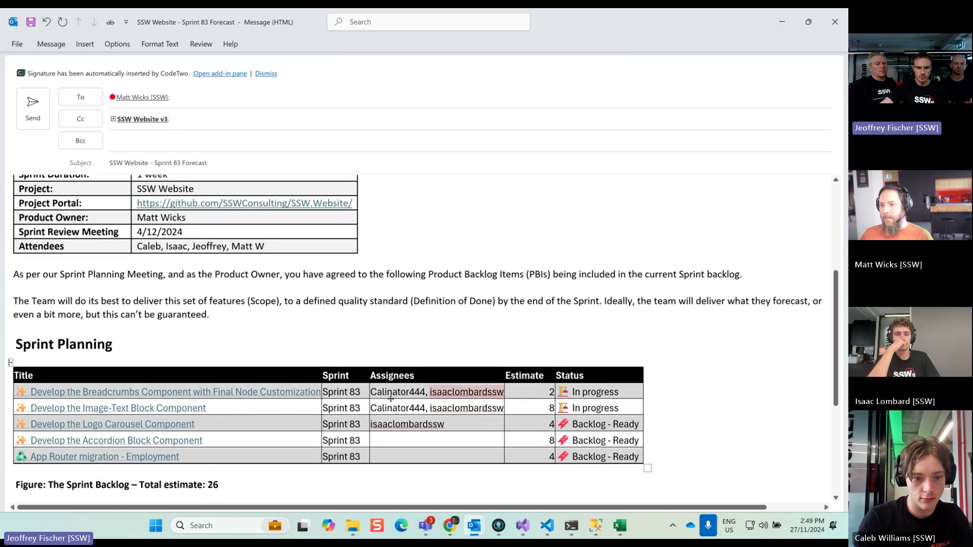
{"action": "left_click_drag", "start_coordinate": [226, 406], "coordinate": [28, 408]}
{"action": "key", "text": "ctrl+b"}
{"action": "left_click", "coordinate": [335, 345]}
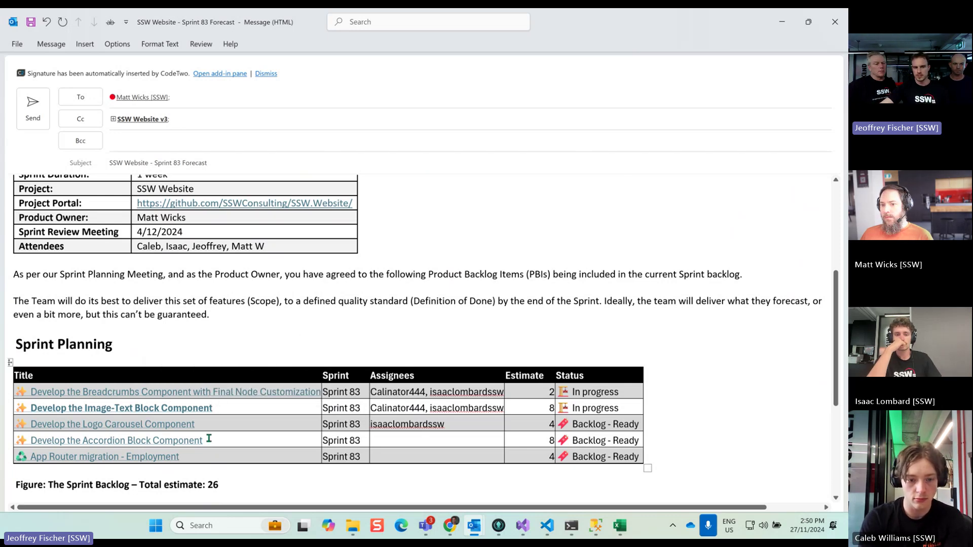
Highlight the Logo Carousel, Accordion and App Router migration titles, then scroll back up.
{"action": "mouse_move", "coordinate": [206, 441]}
{"action": "left_mouse_down"}
{"action": "mouse_move", "coordinate": [90, 412]}
{"action": "mouse_move", "coordinate": [92, 389]}
{"action": "left_mouse_up"}
{"action": "left_click", "coordinate": [114, 349]}
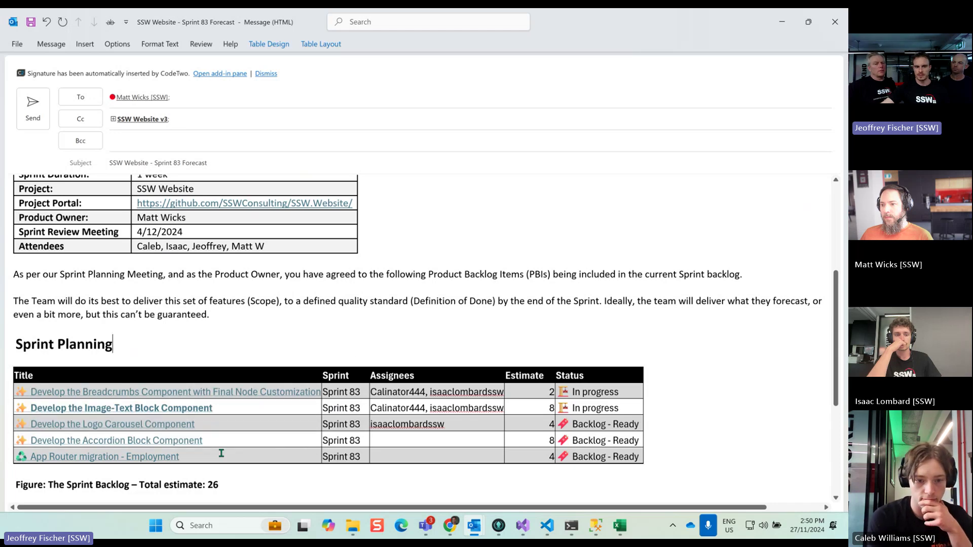
{"action": "left_click_drag", "start_coordinate": [193, 455], "coordinate": [50, 456]}
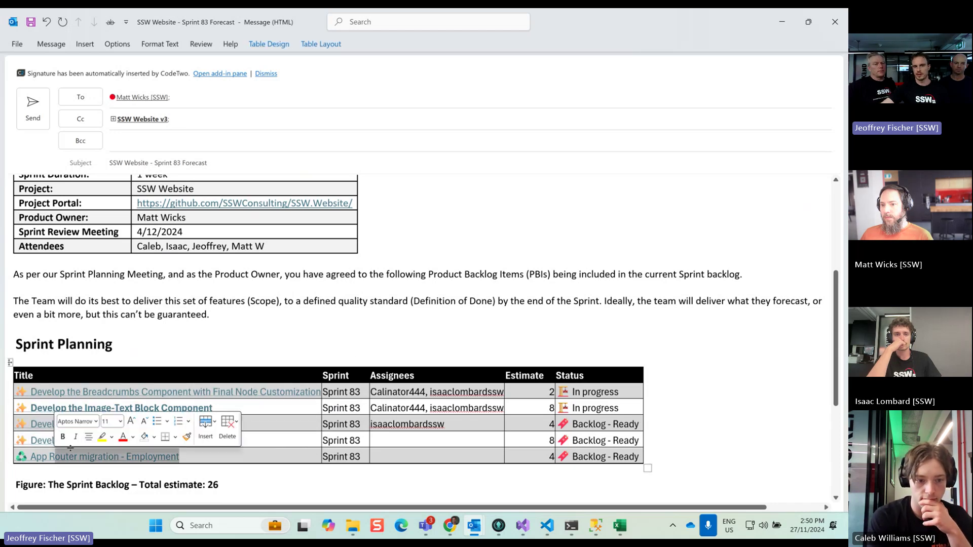
{"action": "left_click", "coordinate": [382, 334]}
{"action": "left_click_drag", "start_coordinate": [176, 451], "coordinate": [30, 456]}
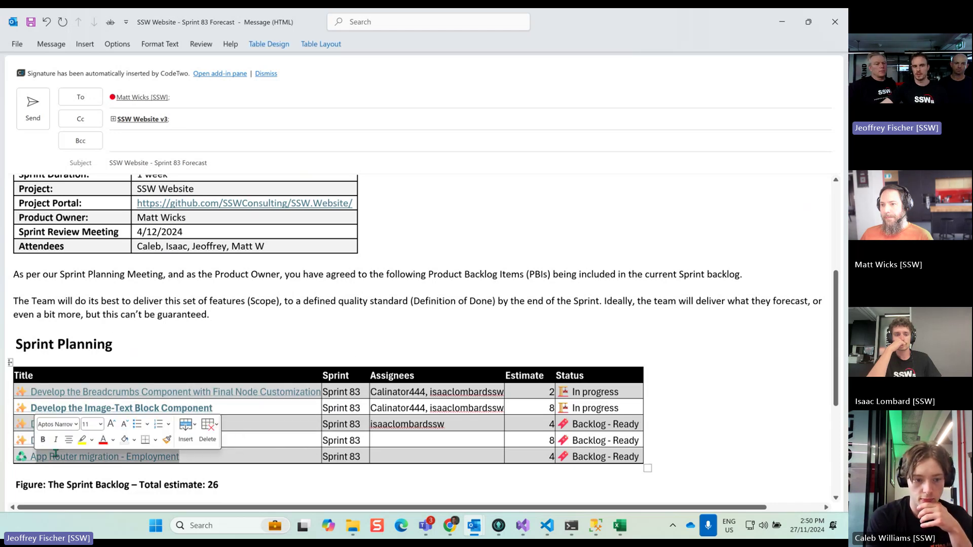
{"action": "left_click", "coordinate": [446, 323]}
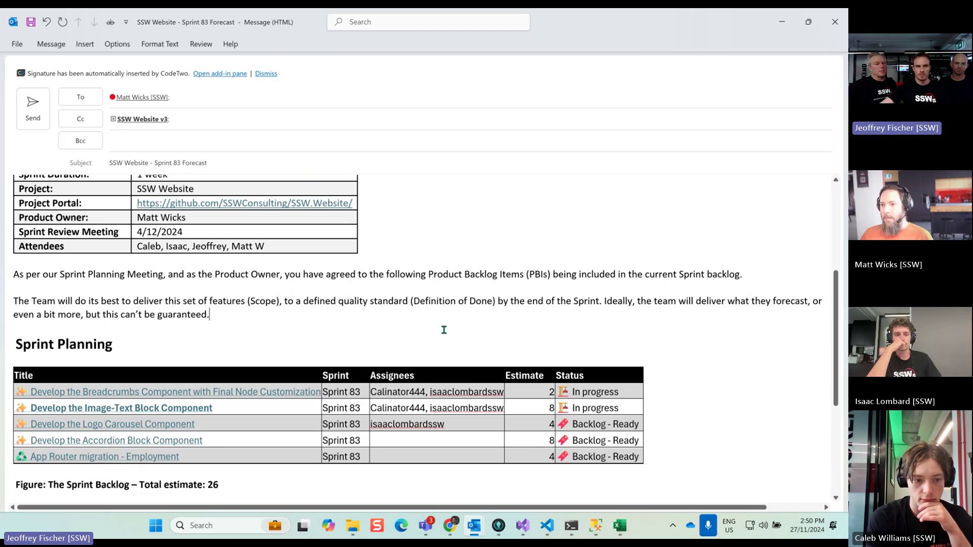
{"action": "scroll", "coordinate": [444, 329], "scroll_direction": "up", "scroll_amount": 1}
{"action": "scroll", "coordinate": [446, 331], "scroll_direction": "up", "scroll_amount": 2}
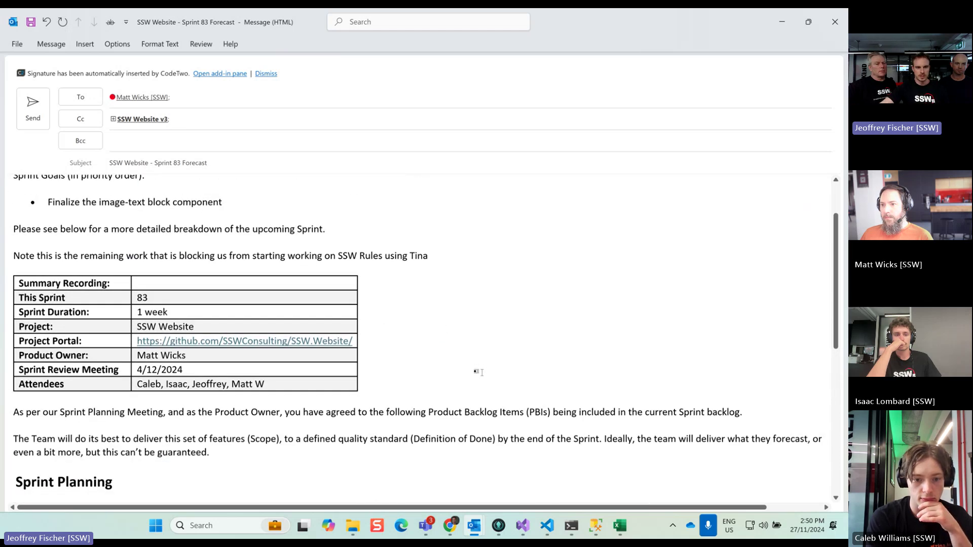
{"action": "scroll", "coordinate": [475, 371], "scroll_direction": "up", "scroll_amount": 2}
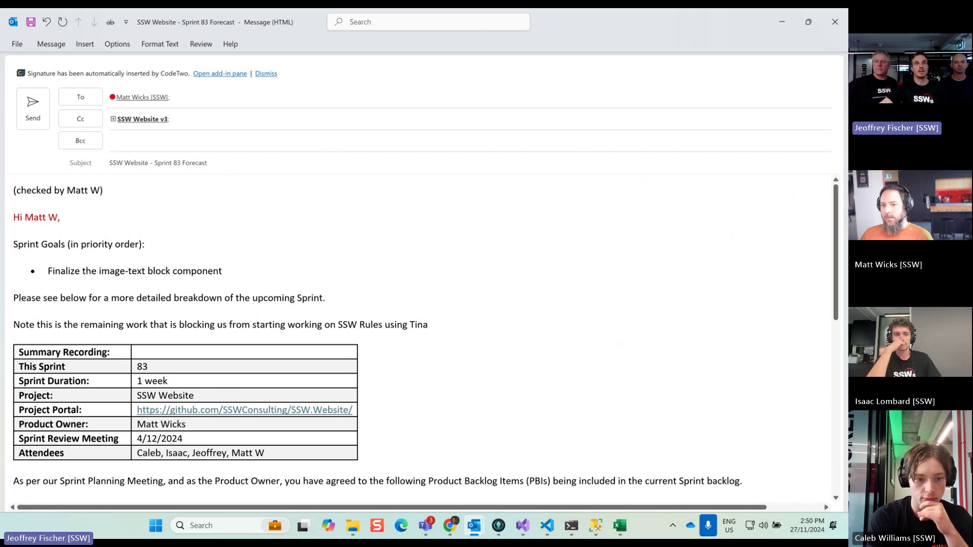
Bring up Chrome's SSW Website YouTube channel showing the 'Editing with TinaCMS' video.
{"action": "left_click", "coordinate": [448, 526]}
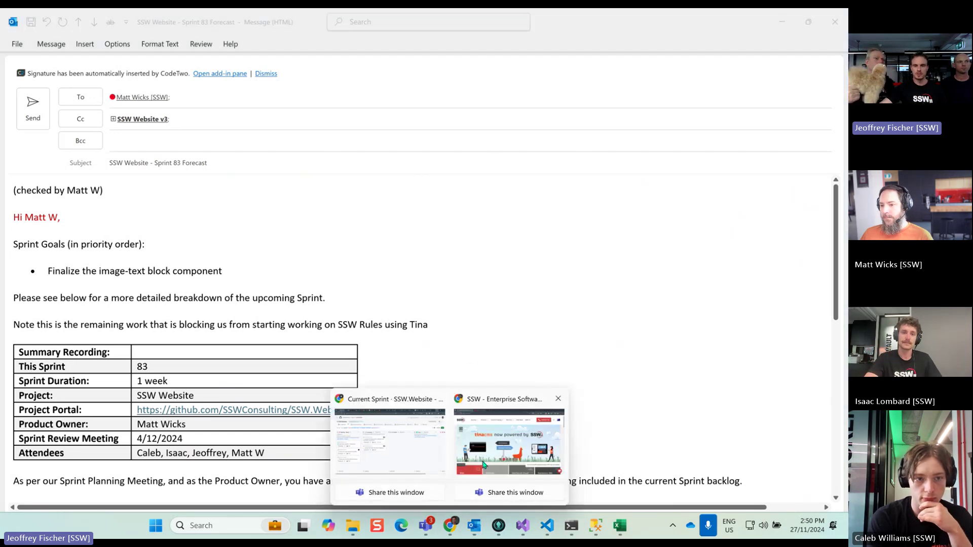
{"action": "left_click", "coordinate": [505, 446]}
{"action": "left_click", "coordinate": [202, 20]}
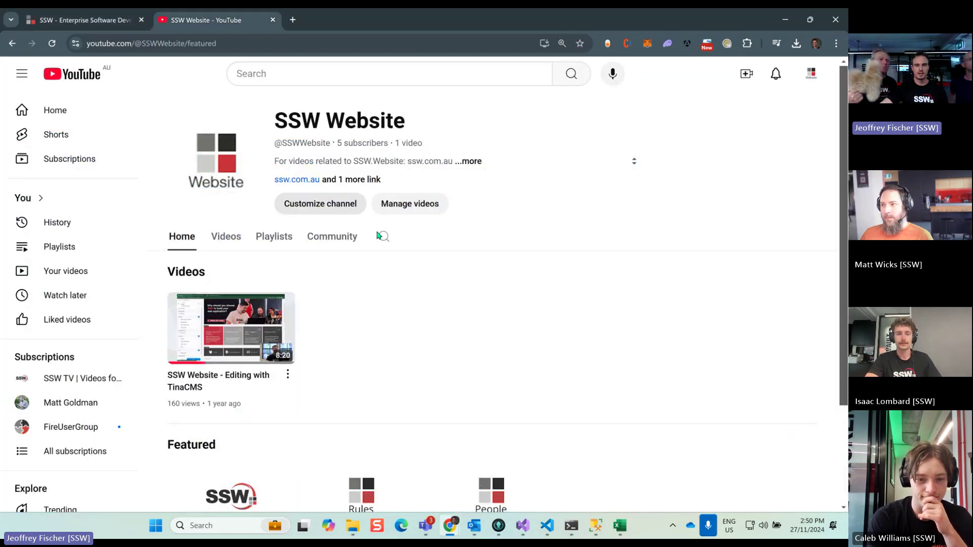